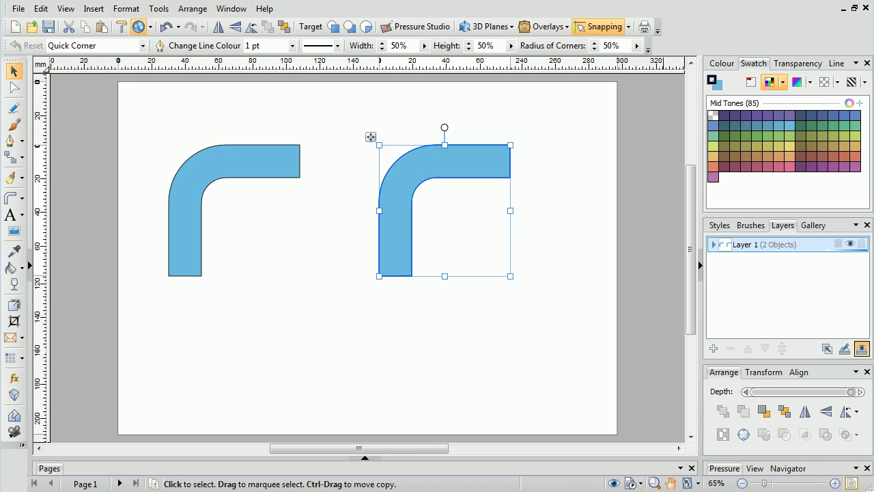
Step: Snap the mirrored corner copy into place, closing the rounded square frame, then select all and pick Quick Ellipse
left_click_drag(397, 182, 475, 309)
key("ctrl+a")
left_click(10, 198)
left_click(26, 203)
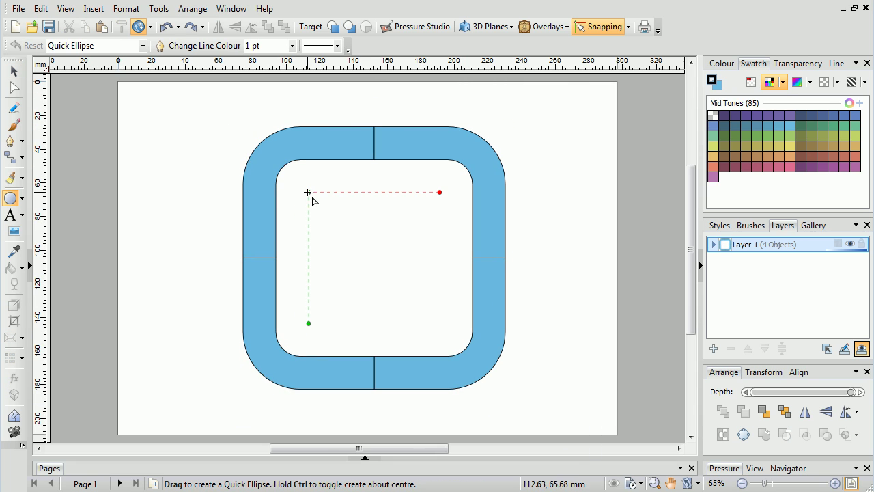
Step: Draw a circle inside the rounded square and return to the Pointer tool
left_click_drag(309, 193, 440, 324)
key("F2")
left_click(552, 320)
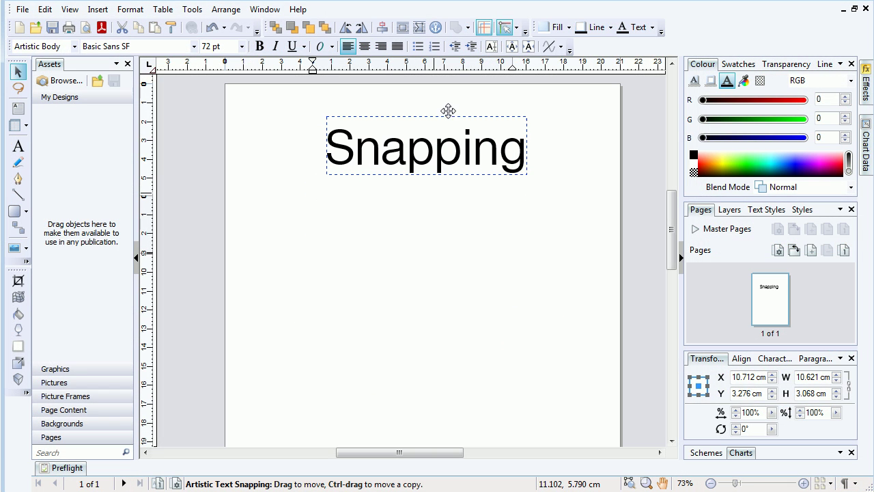
Step: Snap the Snapping text, the document graphic and the flame logo into aligned positions
mouse_move(449, 110)
left_mouse_down()
mouse_move(521, 102)
mouse_move(363, 103)
left_mouse_up()
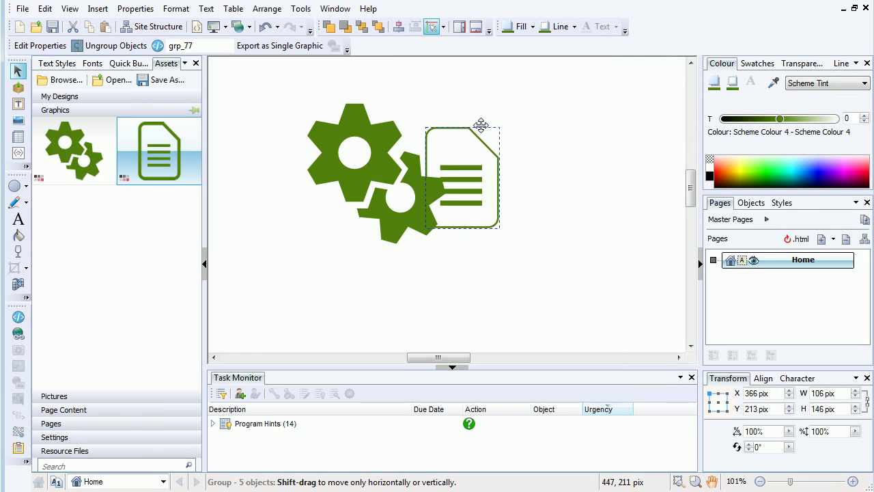
left_click_drag(481, 125, 467, 139)
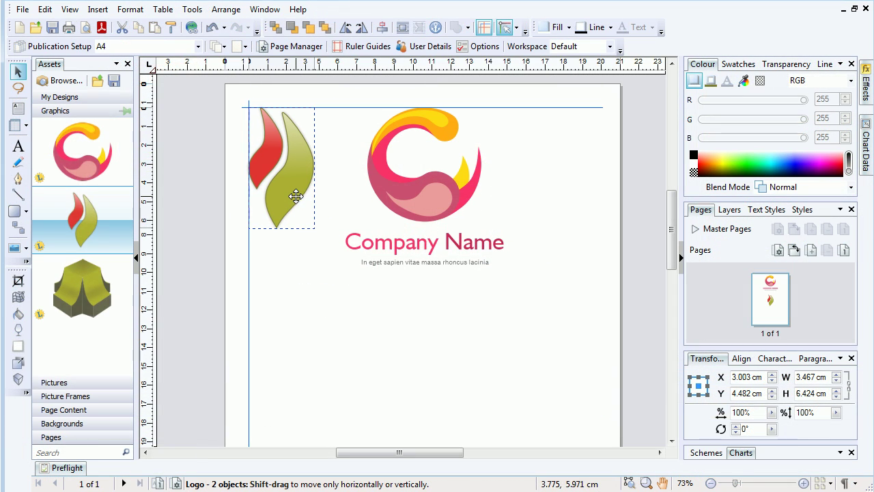
left_click_drag(292, 195, 579, 189)
left_click(485, 383)
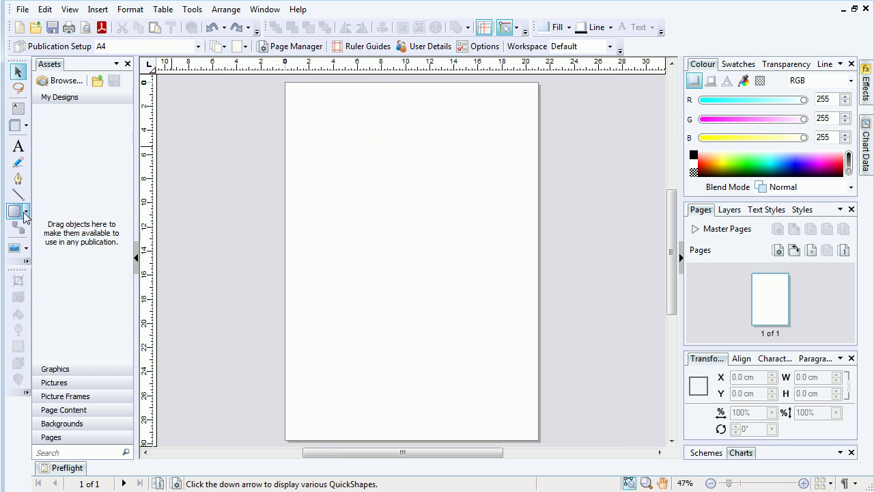
Step: Draw a second quick rectangle beside the first one
left_click(15, 211)
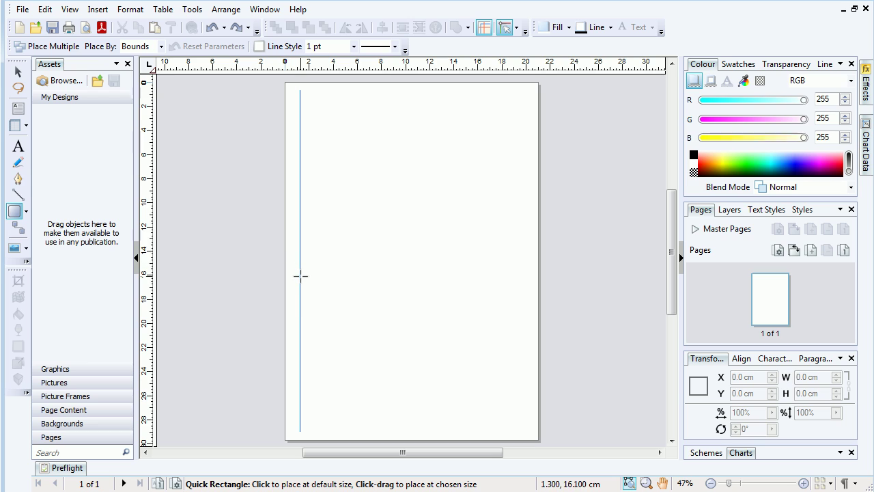
left_click_drag(433, 113, 621, 190)
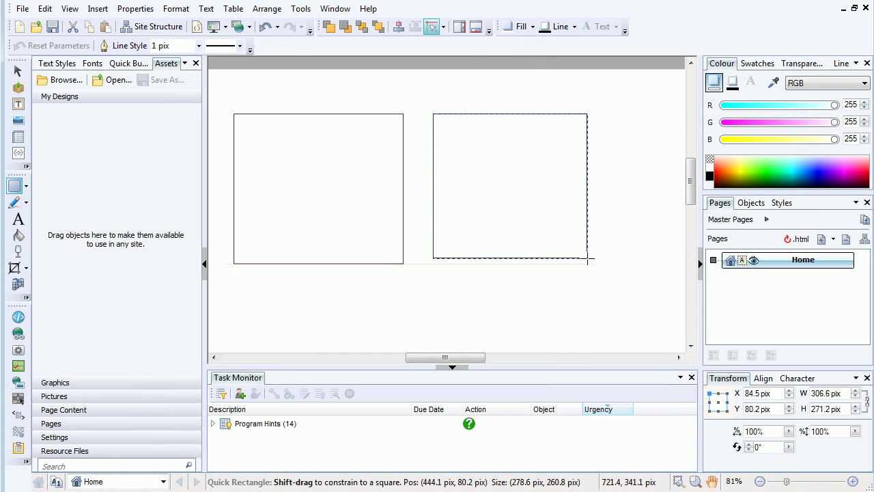
left_click(547, 247)
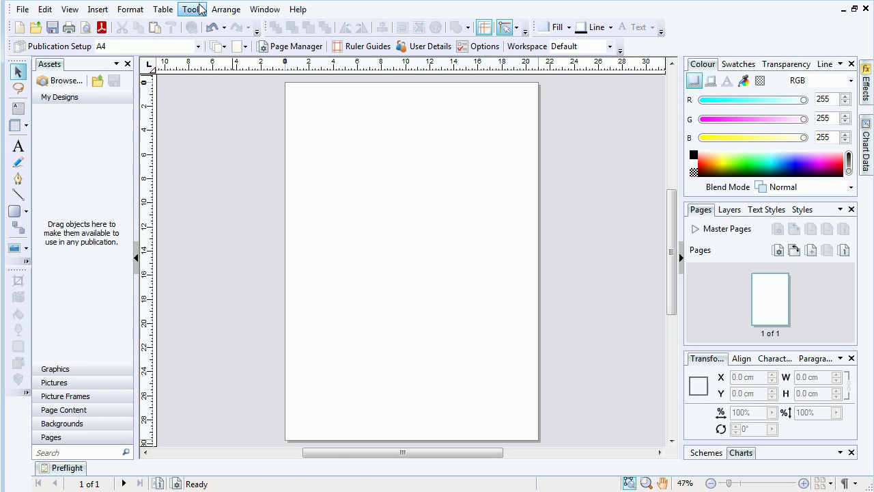
Step: Show the Layout > Snapping page of Tools > Options (0.2 cm grid, 5 pix snapping distance)
left_click(199, 10)
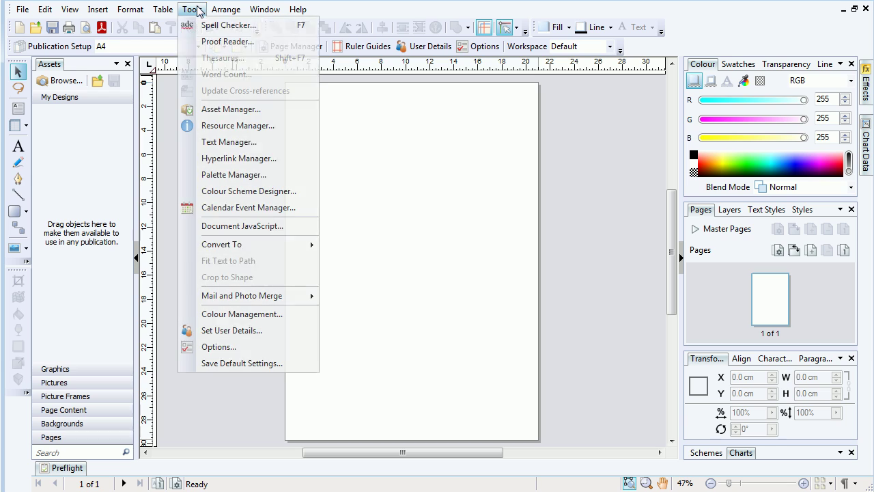
left_click(217, 347)
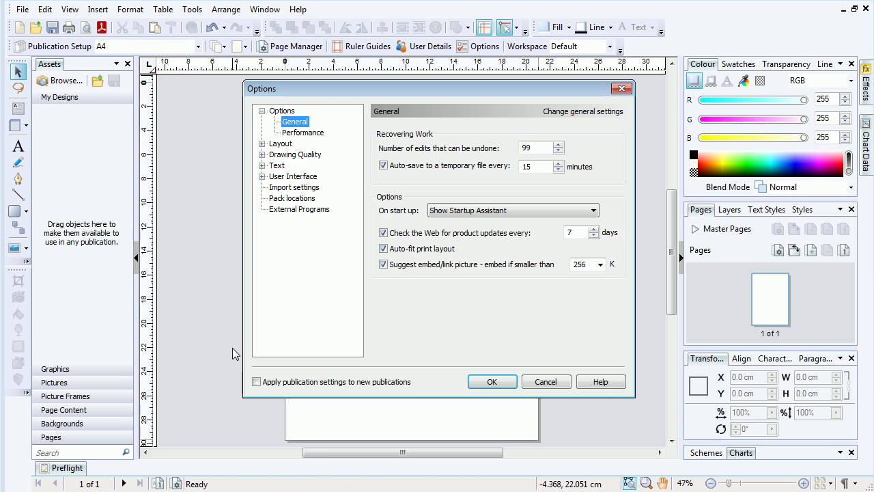
left_click(262, 144)
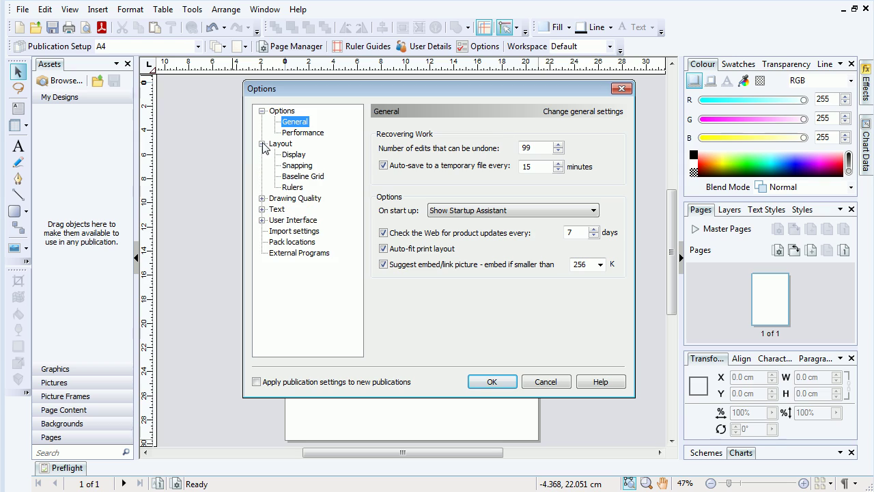
left_click(297, 166)
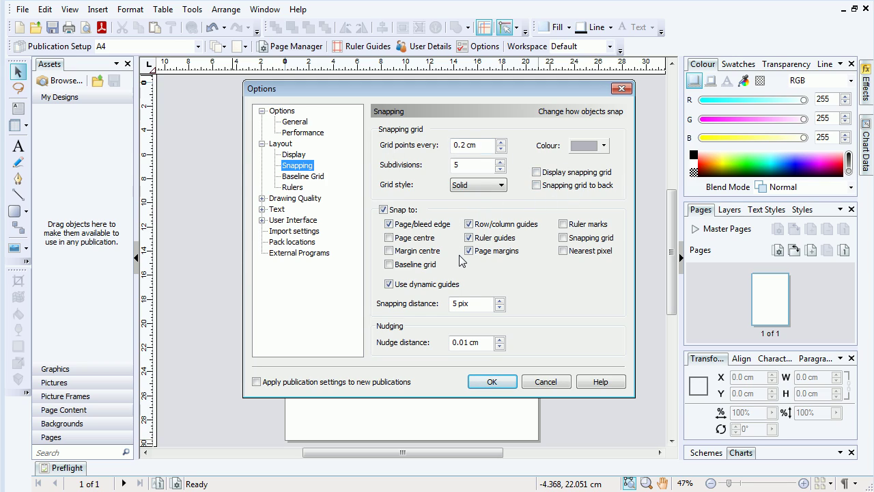
Step: Disable dynamic guides, then draw a quick rectangle near the page's top left
left_click(390, 284)
left_click(482, 382)
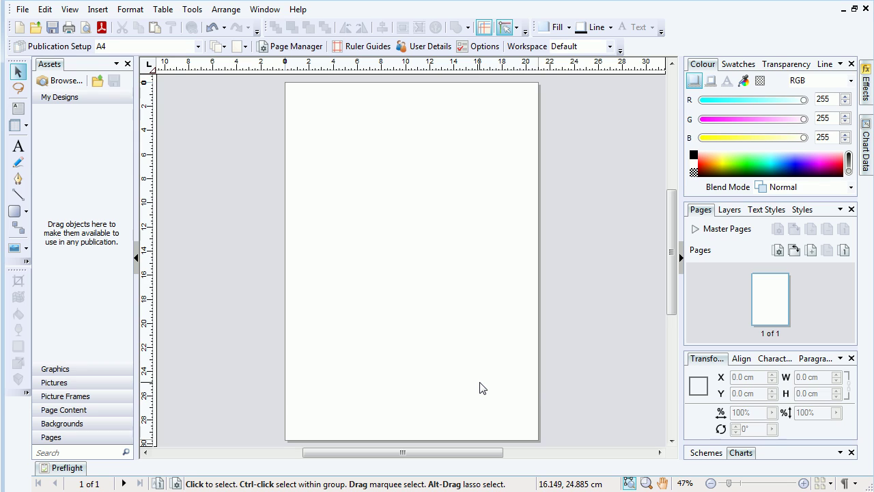
left_click(14, 211)
mouse_move(325, 162)
left_mouse_down()
mouse_move(402, 243)
mouse_move(417, 243)
left_mouse_up()
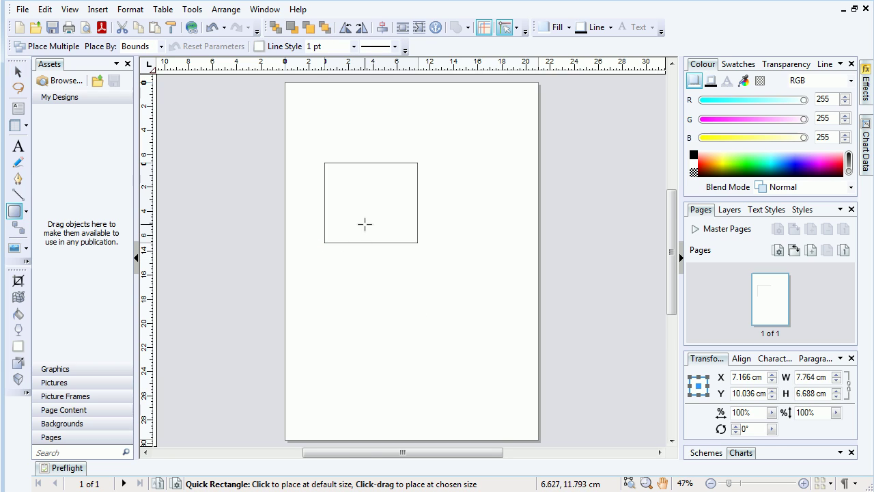
scroll(365, 222, "up", 3)
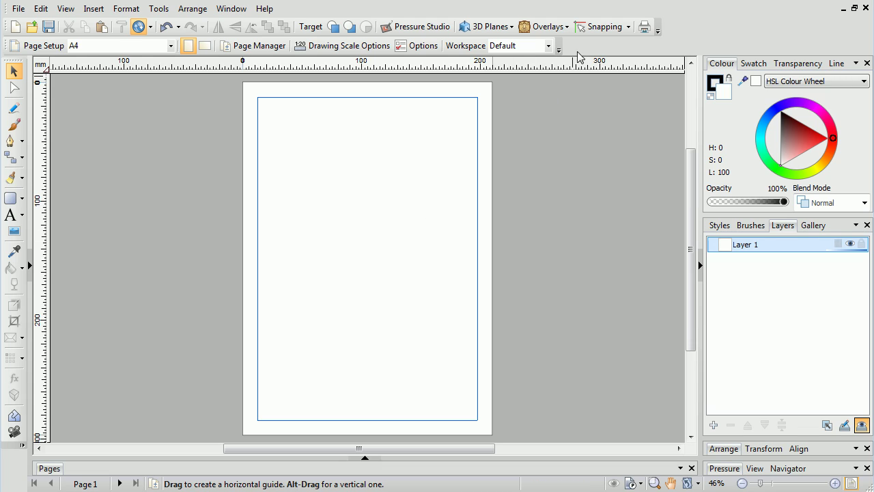
Step: With snapping on, draw a large square near the top-left margin and a smaller one to its right
left_click(603, 32)
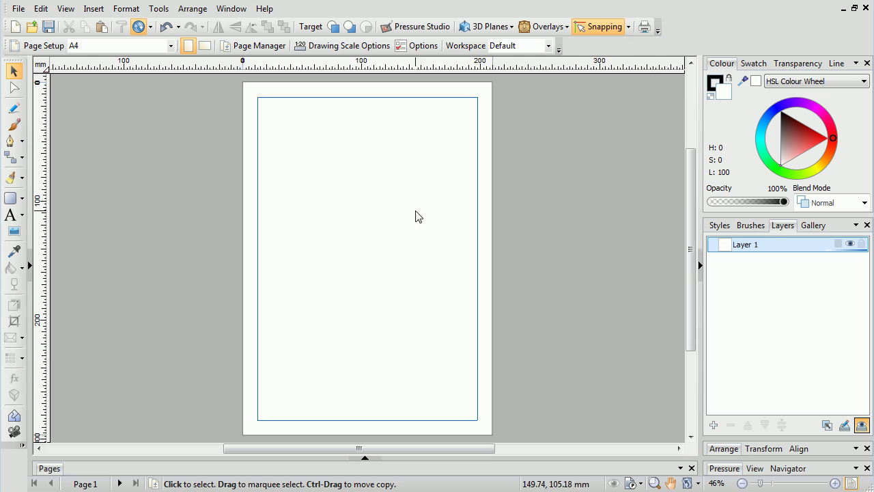
left_click(10, 198)
left_click_drag(269, 123, 324, 180)
scroll(354, 137, "up", 2)
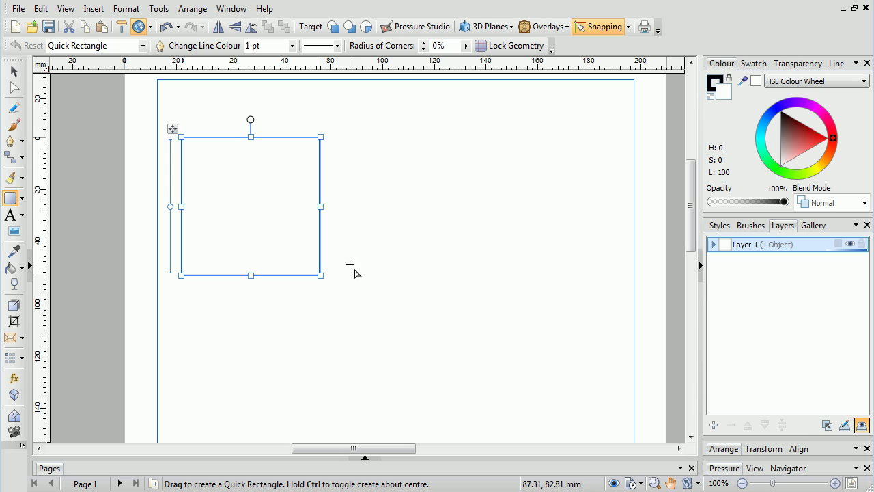
left_click_drag(353, 205, 424, 276)
Step: Drag the small square until it snaps level with the large square's top edge
key("F2")
left_click(525, 298)
left_click_drag(399, 249, 377, 180)
left_click(427, 323)
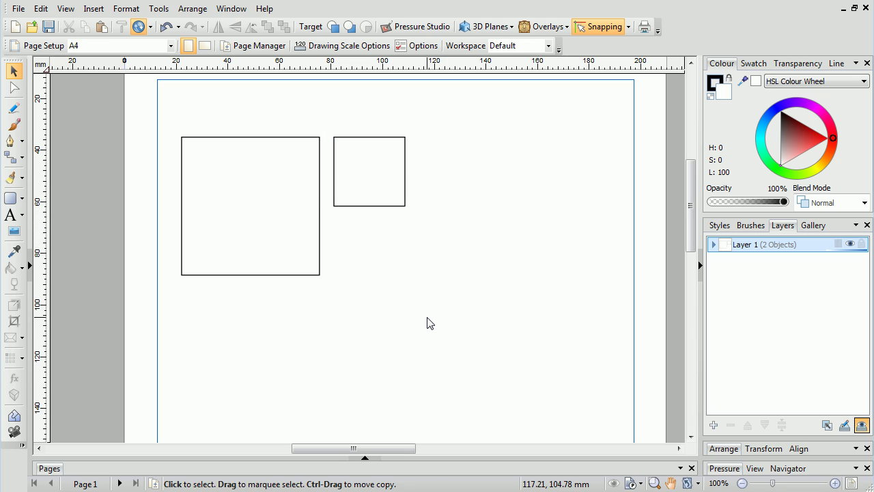
Step: Check the Snapping options page from the Snapping dropdown, then fit the whole page in view
left_click(629, 27)
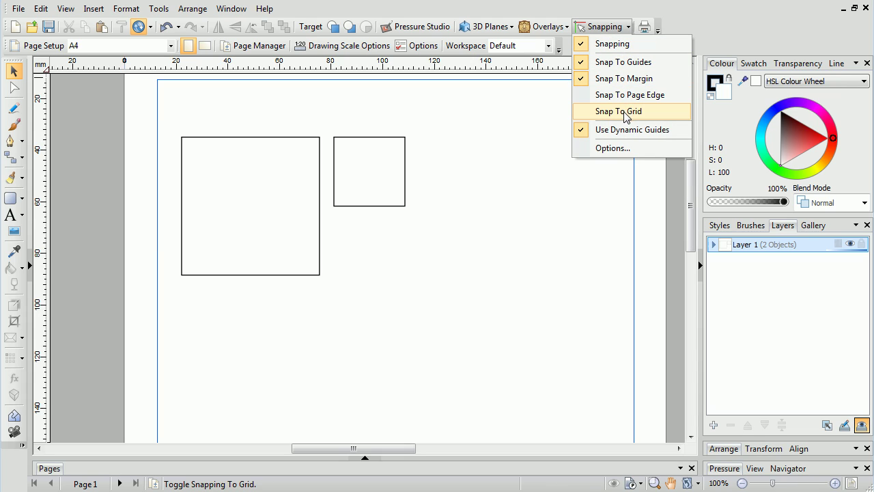
left_click(629, 153)
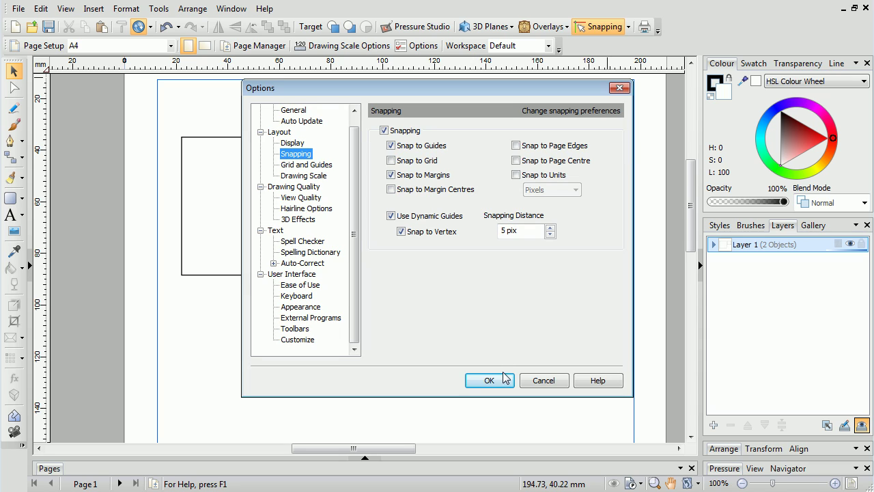
left_click(489, 380)
key("ctrl+shift+j")
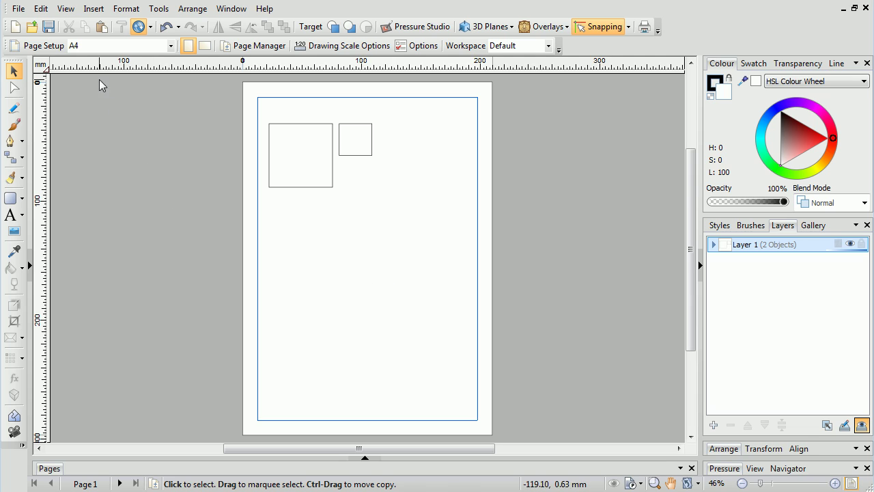
Step: Show the snapping grid via View > Layout Tools > Snapping Grid, then open the Snapping dropdown
left_click(66, 9)
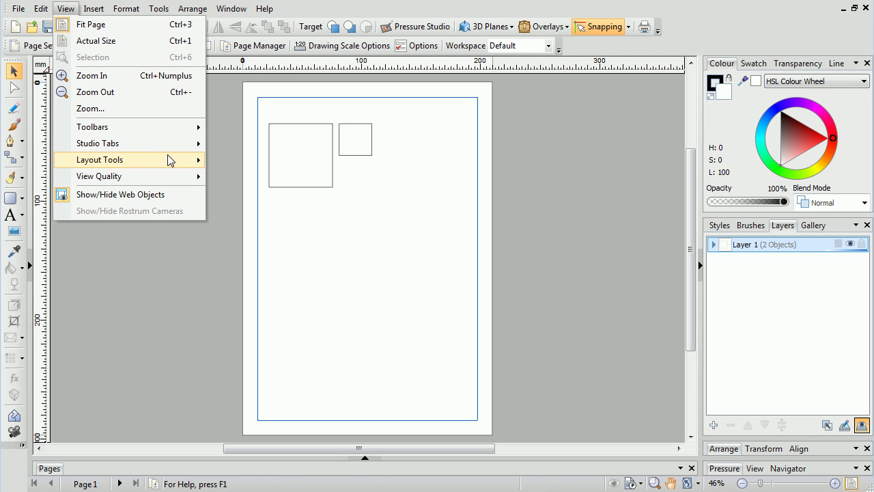
mouse_move(170, 160)
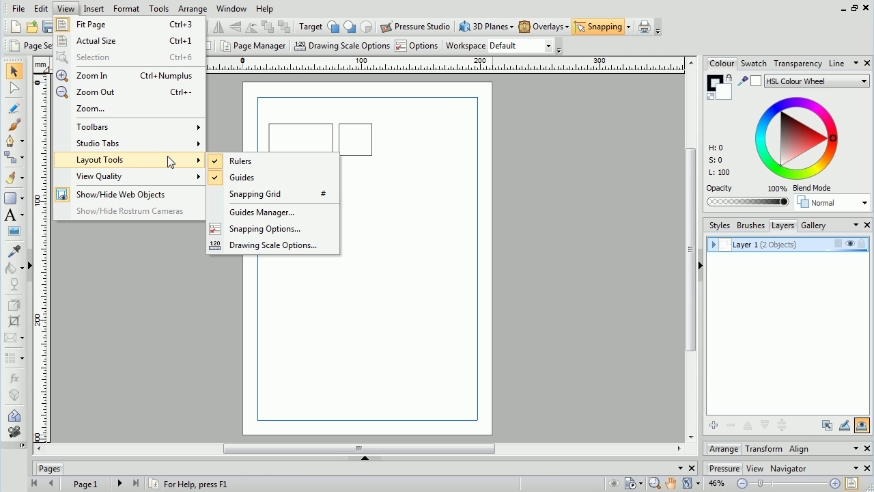
left_click(301, 194)
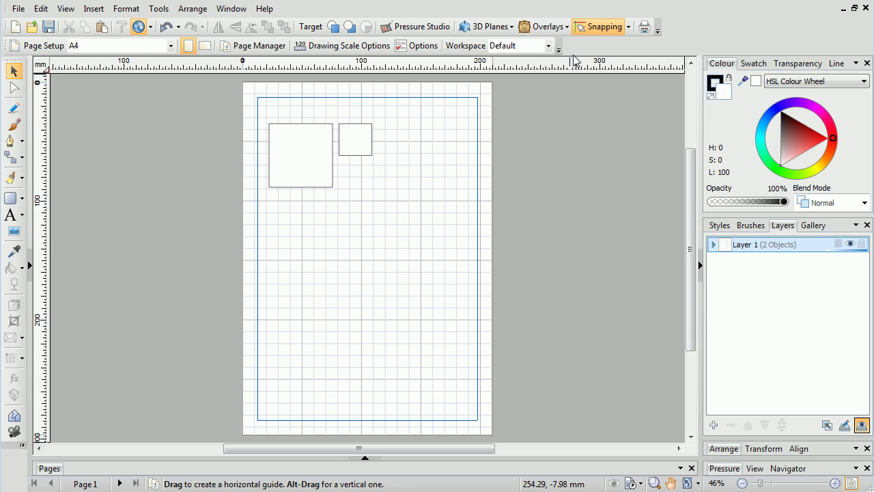
left_click(628, 27)
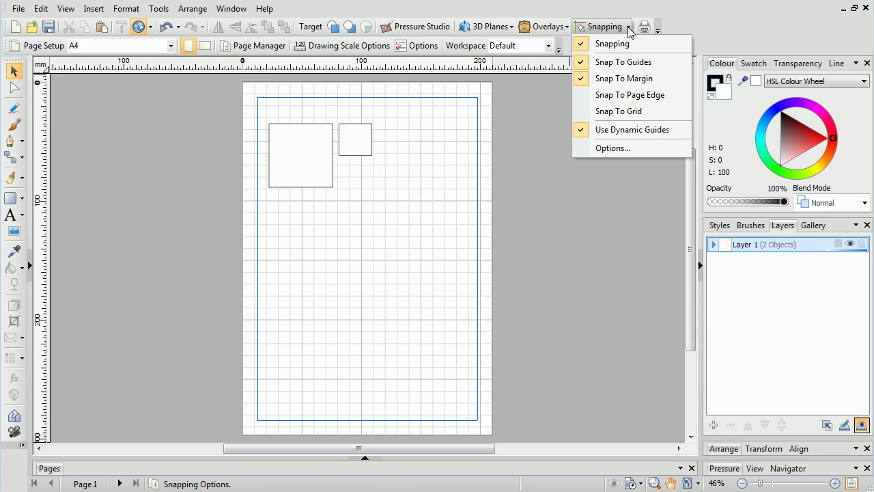
Step: Enable snap to grid, then show the snapping grid via View > Grids and Guides > Snapping Grid
left_click(625, 111)
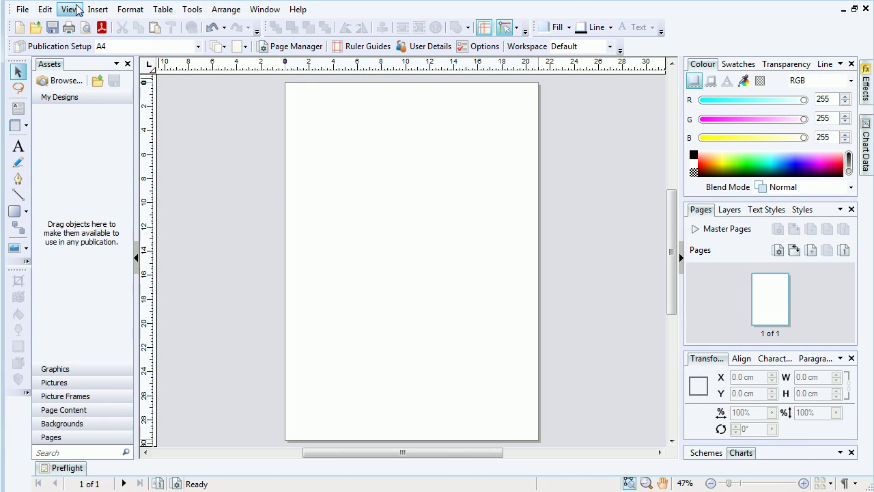
left_click(71, 9)
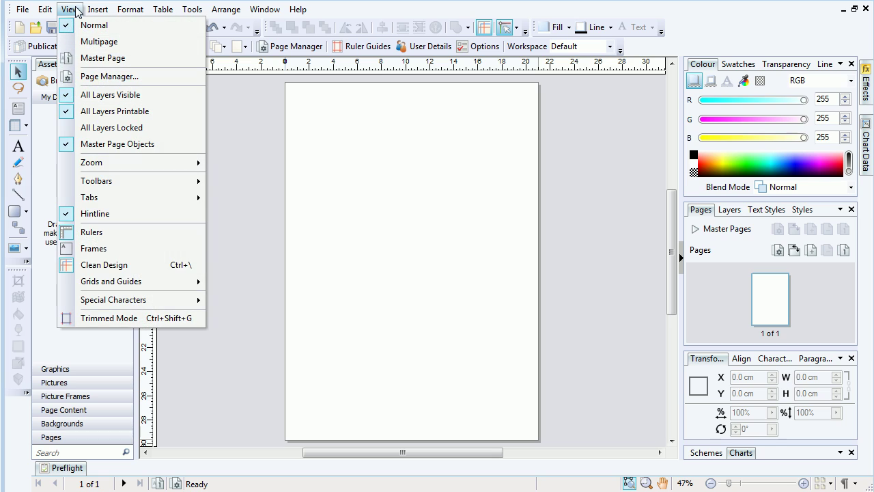
mouse_move(146, 286)
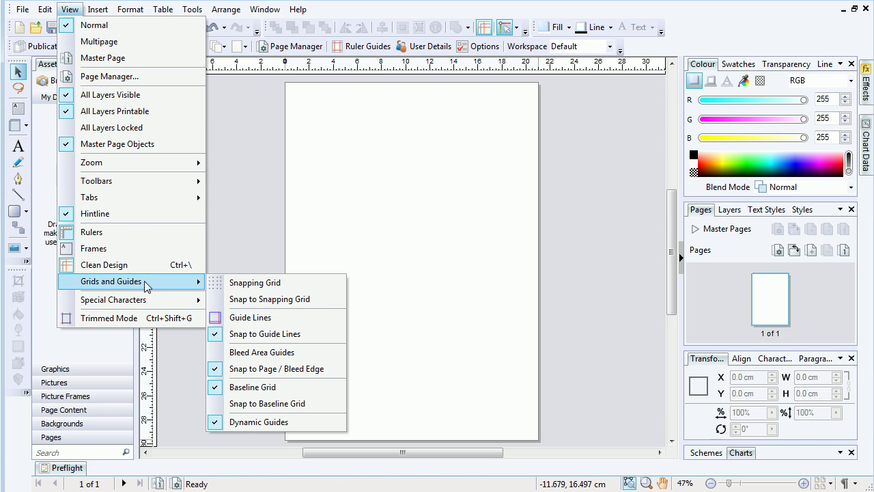
left_click(246, 284)
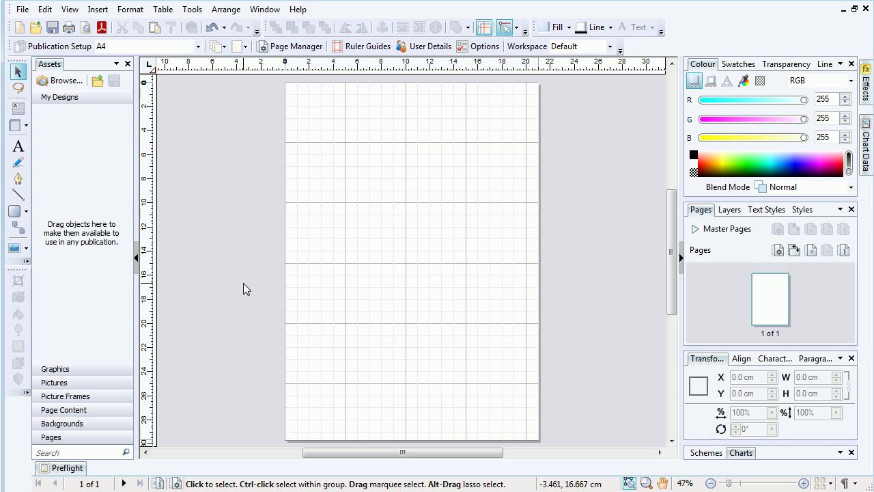
left_click(69, 9)
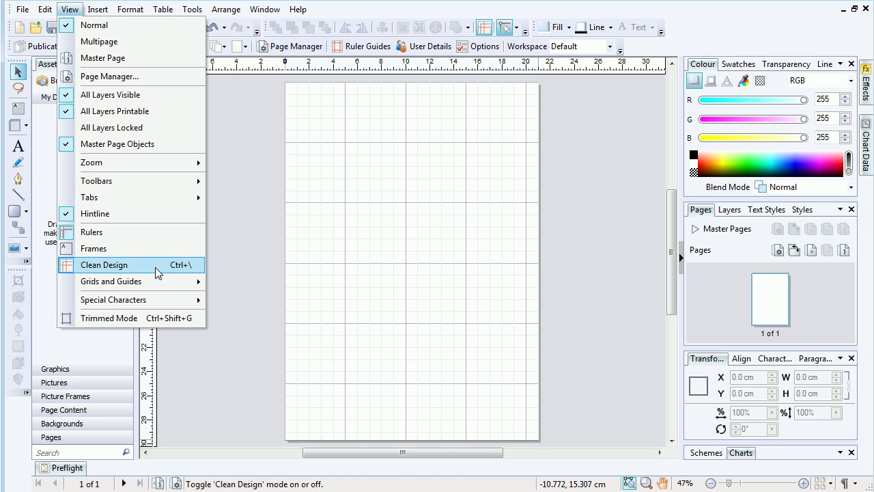
mouse_move(157, 281)
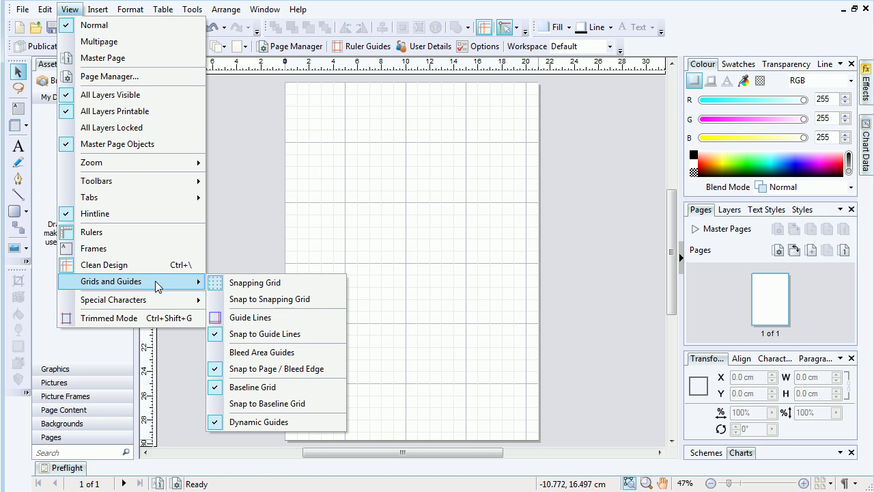
Step: Turn on snapping to the snapping grid and display the grid on the page
left_click(254, 301)
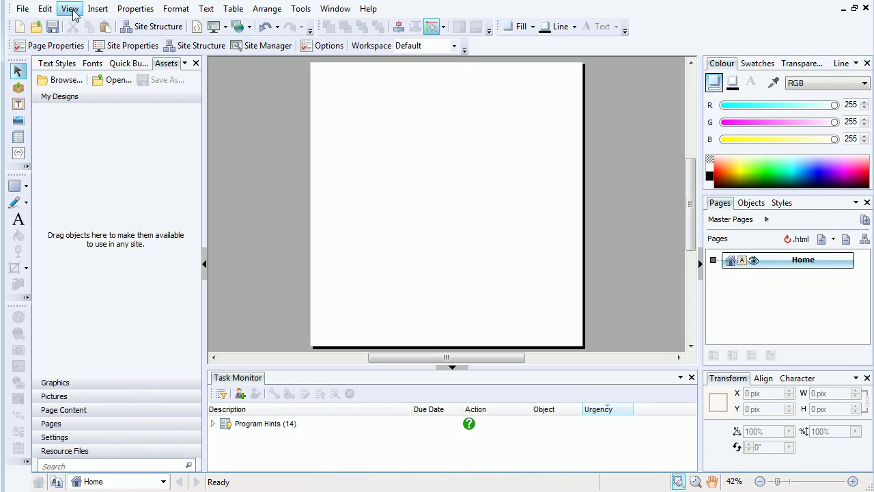
left_click(70, 9)
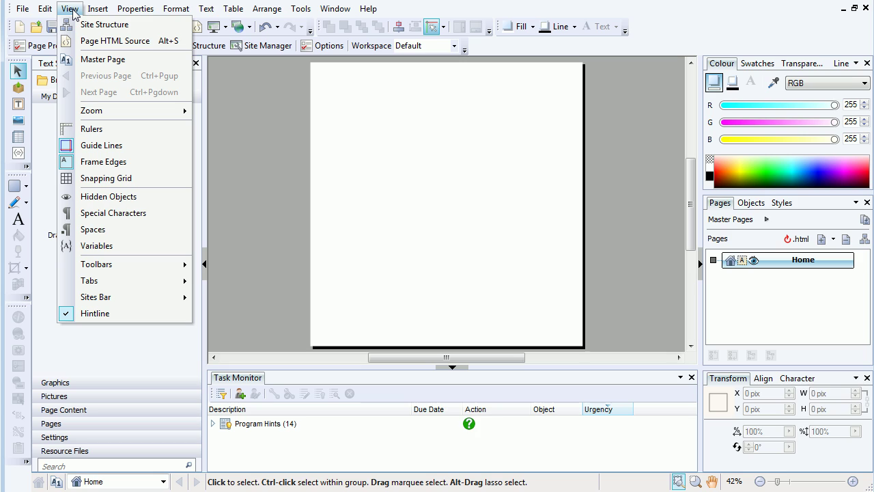
left_click(133, 179)
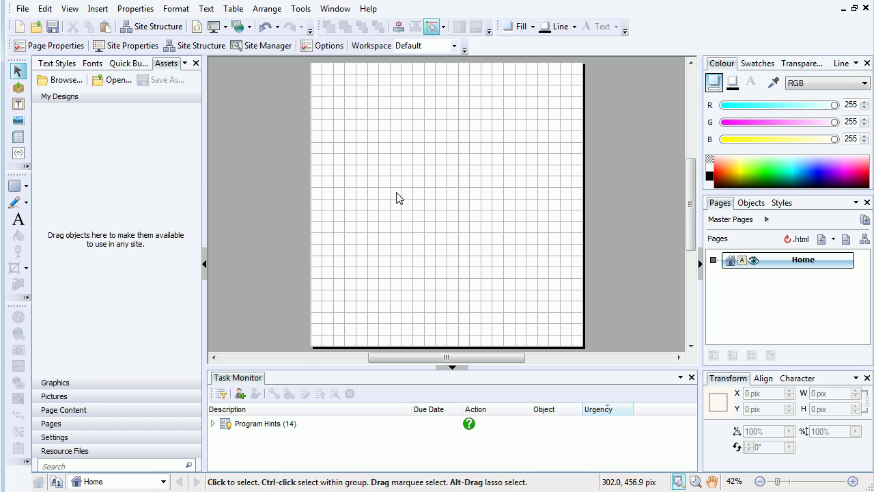
Step: In Options > Layout > Snapping, tick Snapping grid and apply
left_click(300, 8)
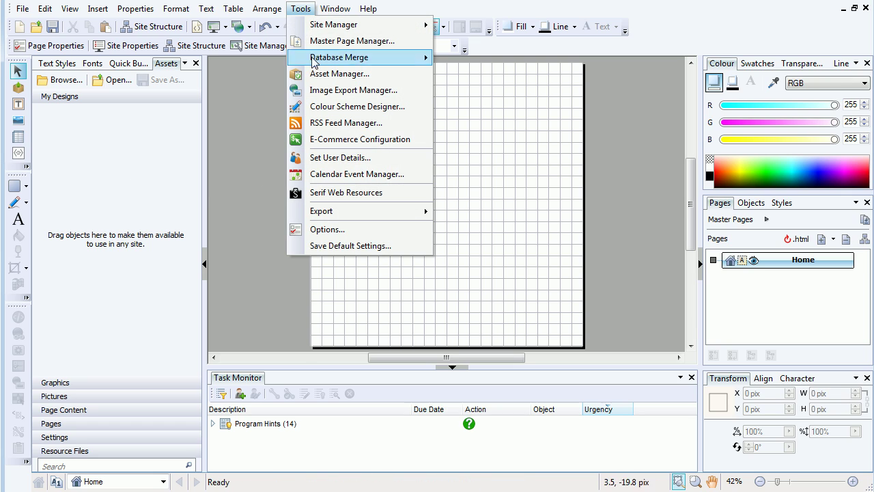
left_click(335, 228)
left_click(298, 230)
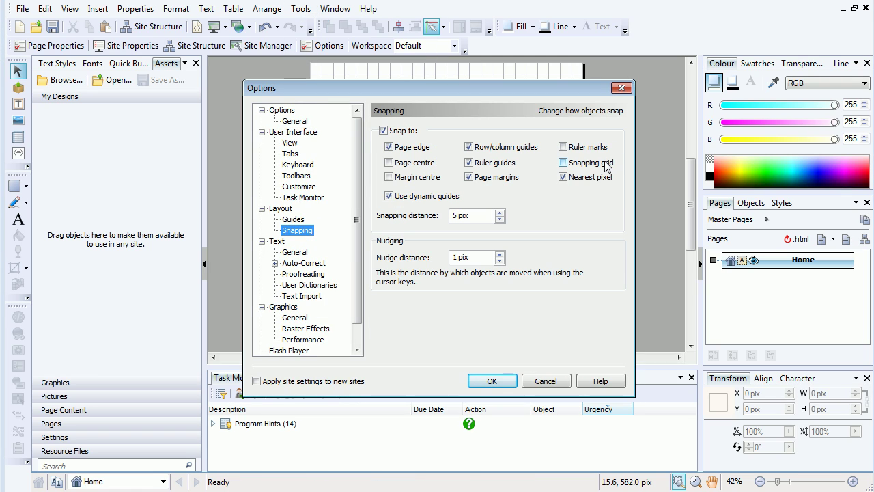
left_click(563, 162)
left_click(497, 380)
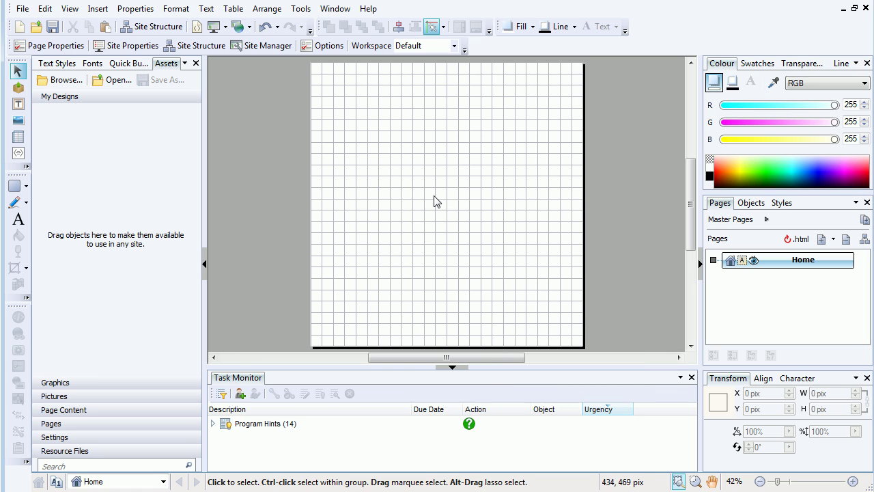
Step: Choose the Quick Ellipse tool from the QuickShapes flyout
scroll(454, 181, "up", 1)
left_click(26, 186)
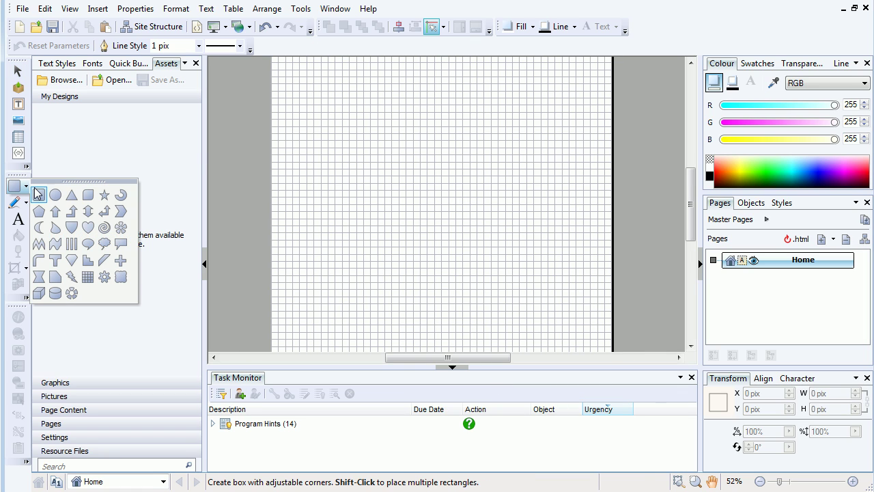
left_click(55, 196)
Step: Draw a grid-snapped circle, confirm the 900 × 180 pix banner page, and draw Bézier curves across it
left_click_drag(337, 125, 576, 312)
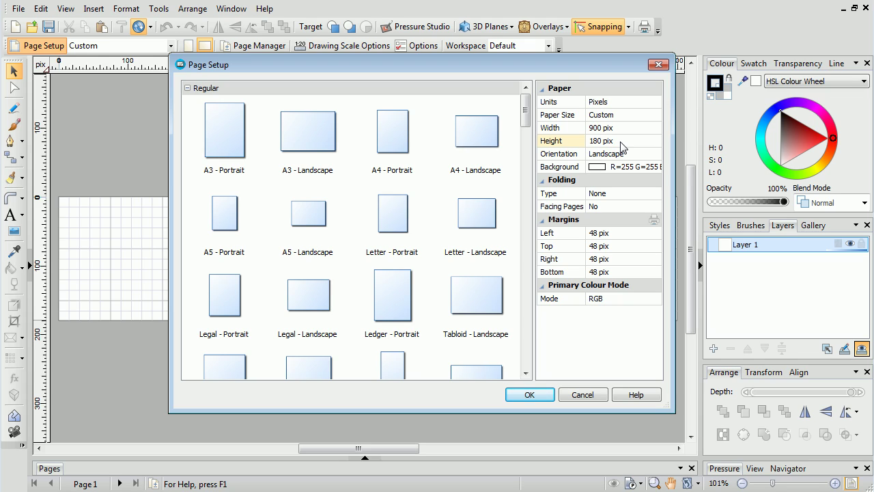
left_click(537, 396)
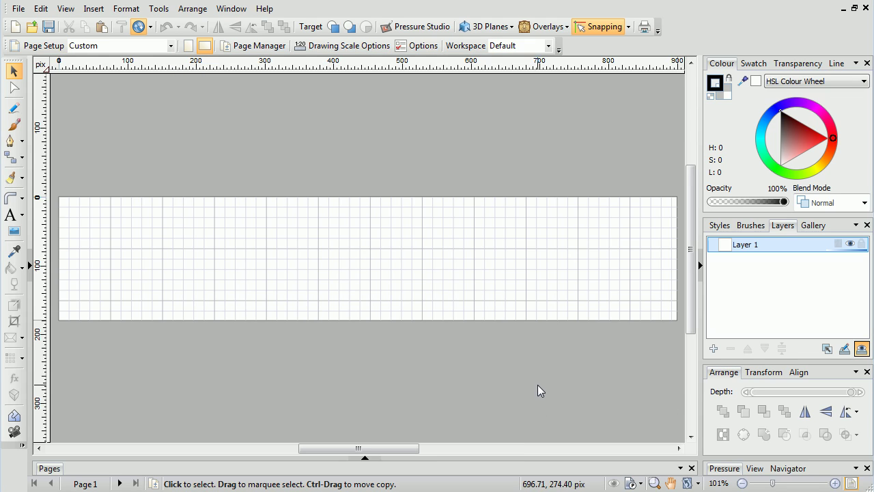
left_click(11, 142)
left_click(162, 207)
left_click_drag(110, 299, 109, 321)
key("Escape")
left_click(578, 207)
left_click_drag(630, 298, 617, 319)
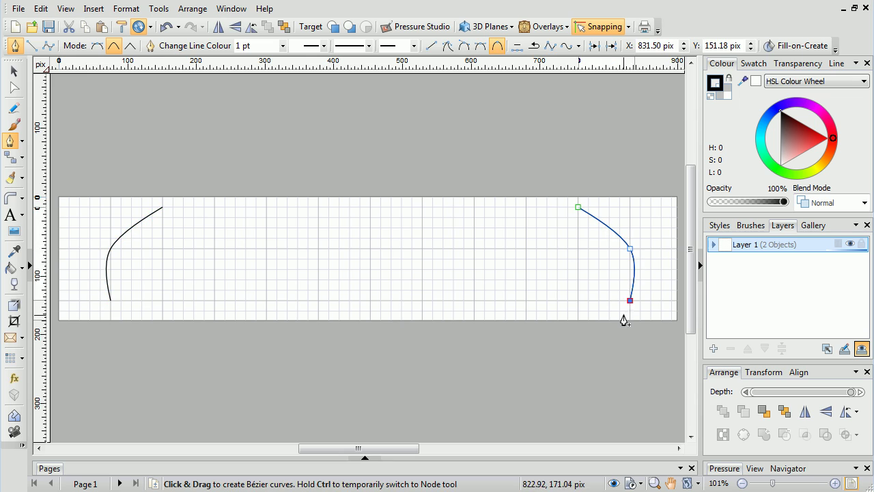
key("Escape")
left_click(318, 247)
left_click(422, 248)
Step: Draw a snapped B-spline through points running left to right across the banner
left_click(370, 227)
left_click(371, 268)
left_click(22, 141)
left_click(55, 180)
left_click(162, 207)
left_click(318, 248)
left_click(422, 248)
left_click(578, 207)
key("Escape")
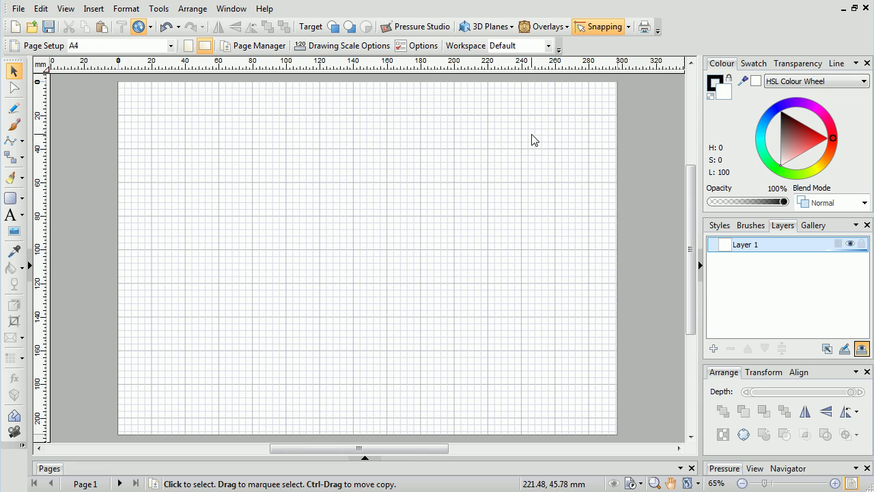
Step: Set the snapping distance in Snapping Options to 20 px
left_click(628, 27)
left_click(600, 149)
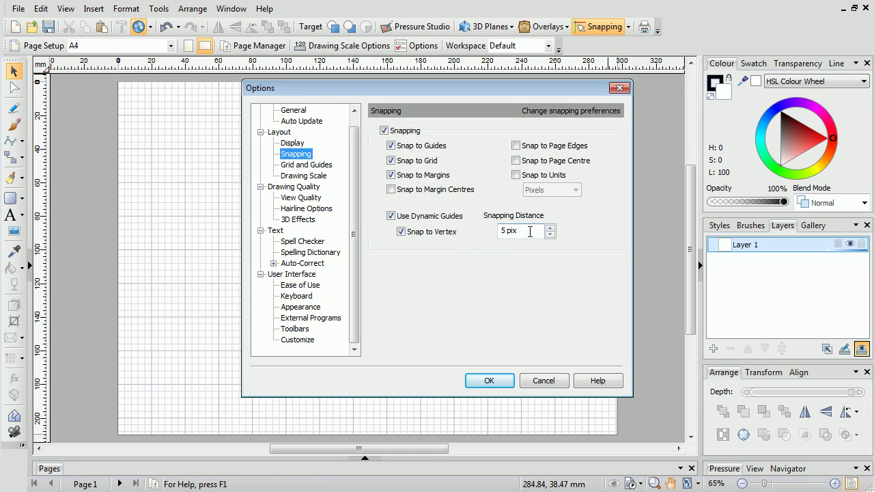
left_click(530, 231)
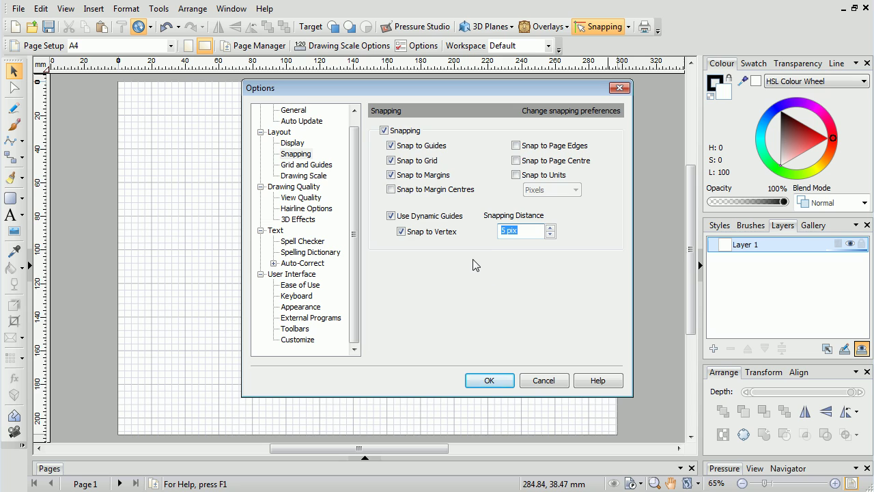
left_click(489, 380)
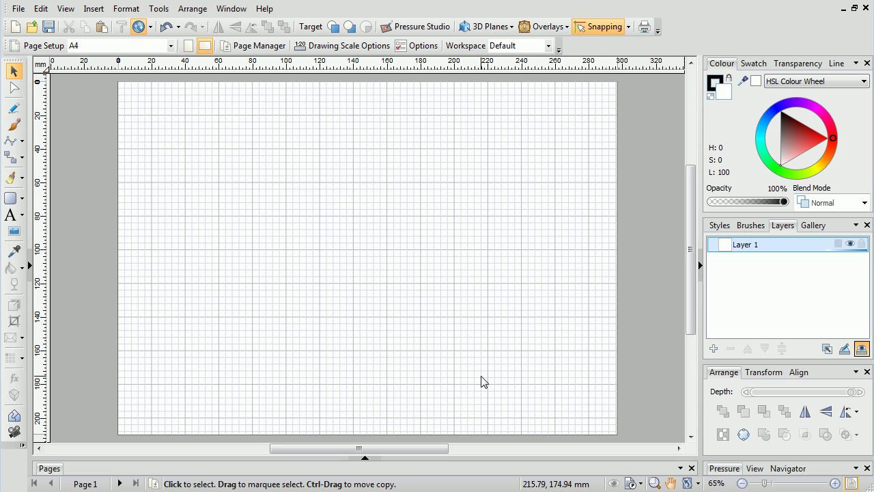
Step: Draw a Quick Rectangle snapped to the page grid, about 30 × 28 mm
key("m")
scroll(238, 226, "up", 1)
left_click_drag(285, 214, 332, 257)
scroll(332, 258, "up", 10)
left_click_drag(324, 212, 387, 306)
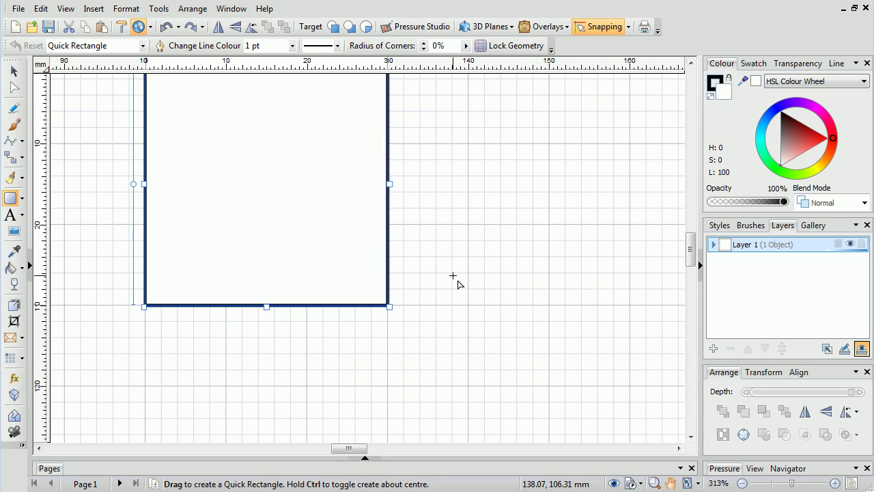
Step: Change the snapping distance in Snapping Options to 2
left_click(628, 27)
left_click(614, 153)
triple_click(519, 231)
type("2")
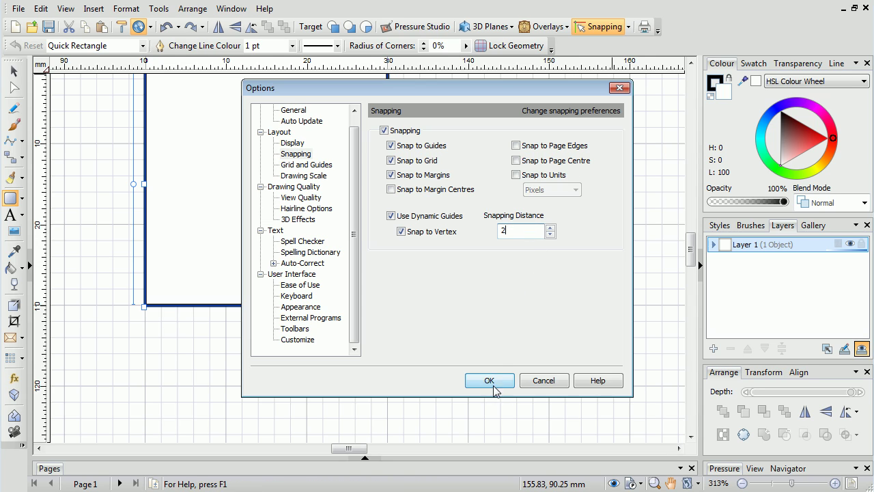
left_click(495, 381)
Step: Draw a second Quick Rectangle and resize it to a 10 × 10 mm square
left_click_drag(467, 225, 548, 298)
scroll(548, 298, "up", 4)
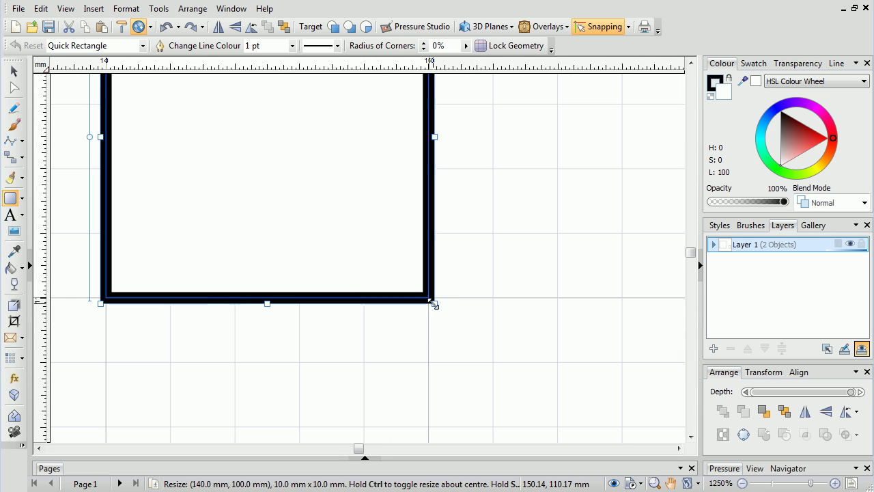
mouse_move(435, 303)
left_mouse_down()
mouse_move(364, 236)
mouse_move(422, 273)
mouse_move(435, 272)
mouse_move(435, 303)
left_mouse_up()
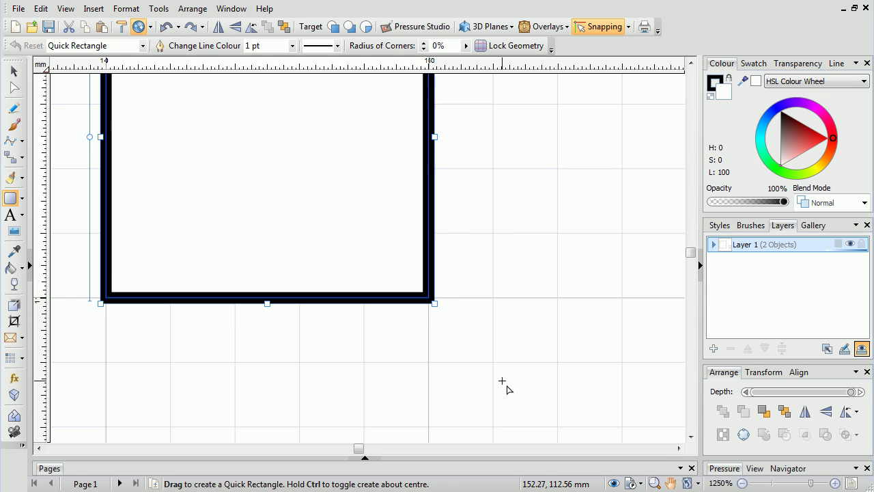